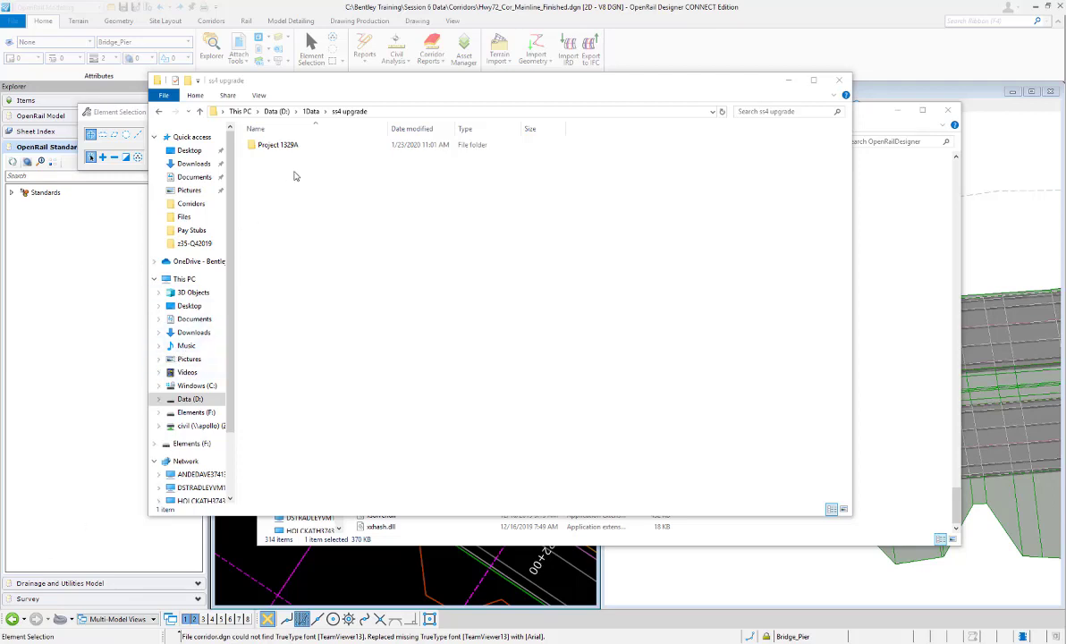
# Open Project 1329A, then bring forward the OpenRailDesigner program folder containing VersionChecker.exe
pyautogui.doubleClick(282, 148)
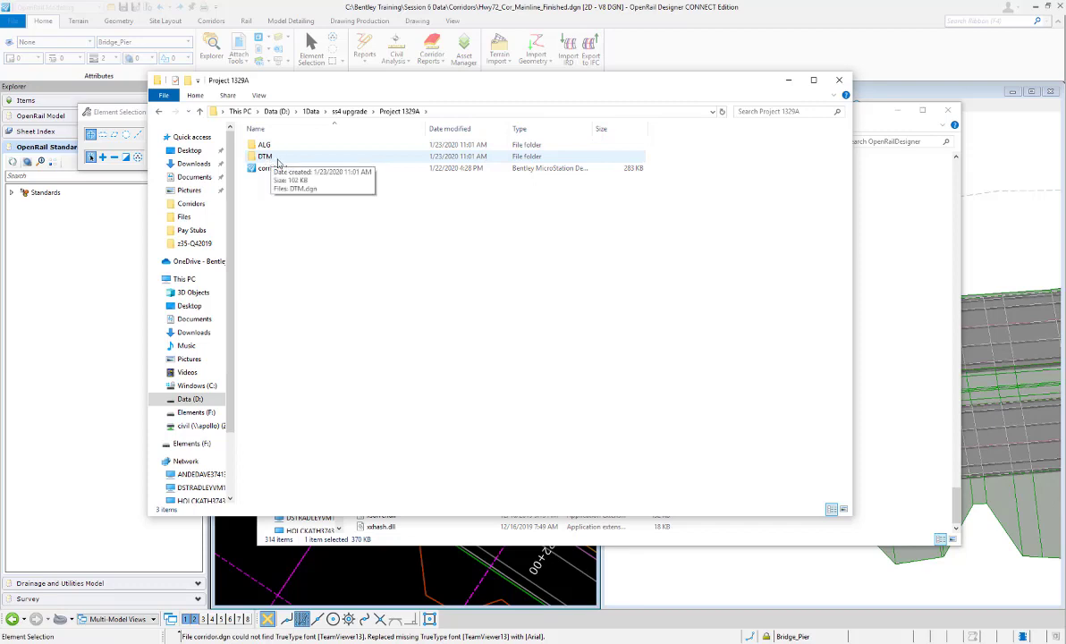
pyautogui.click(906, 221)
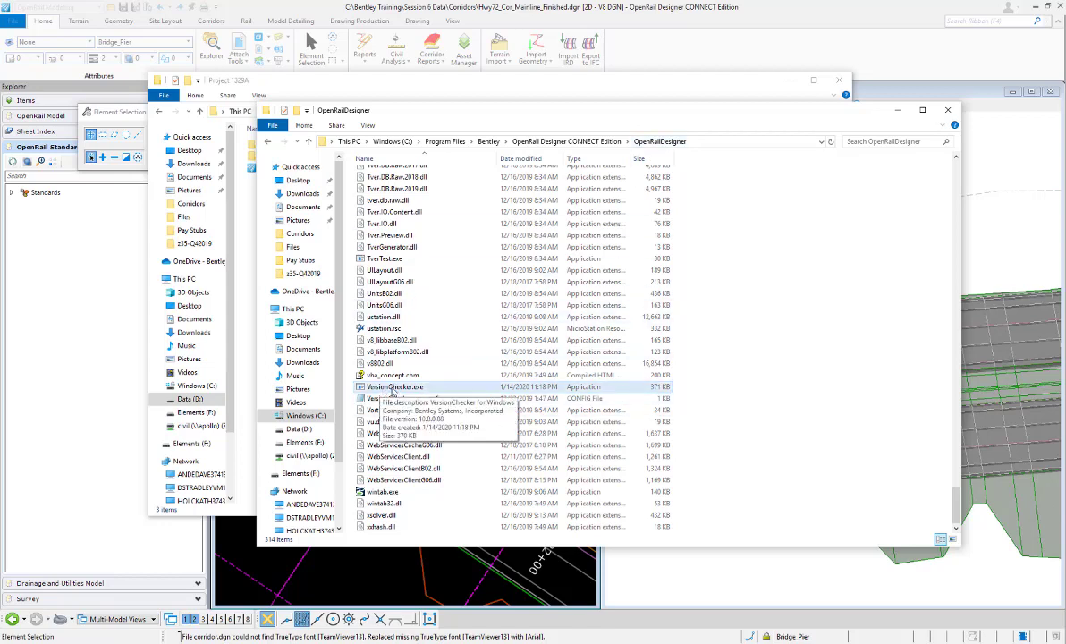
# Launch VersionChecker.exe and load the folder D:\1Data\ss4 upgrade\Project 1329A for checking
pyautogui.doubleClick(392, 387)
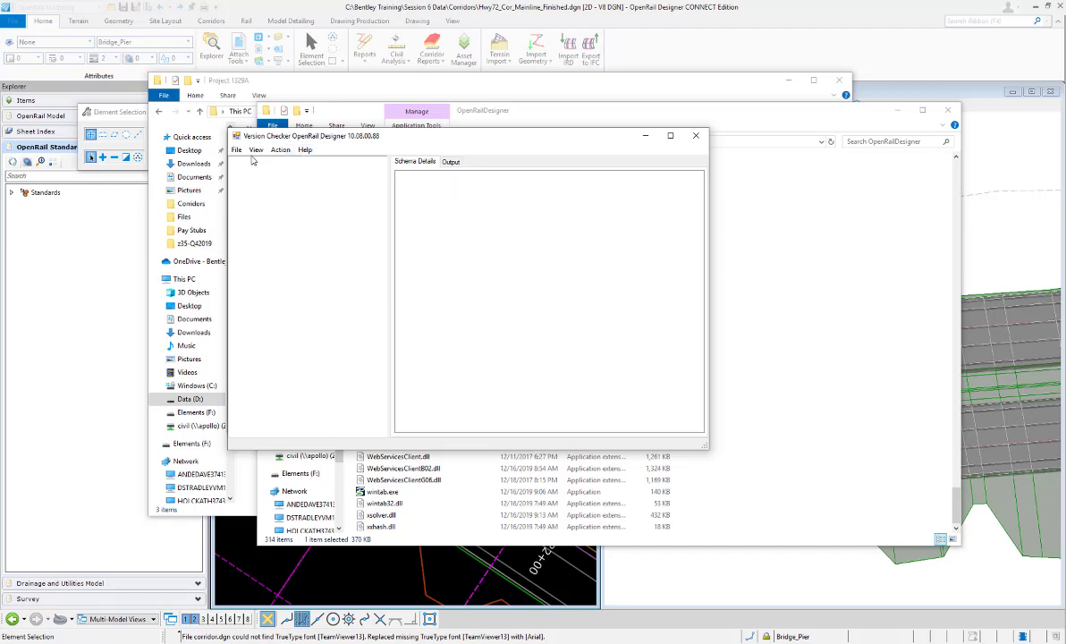
pyautogui.click(236, 149)
pyautogui.moveTo(251, 165)
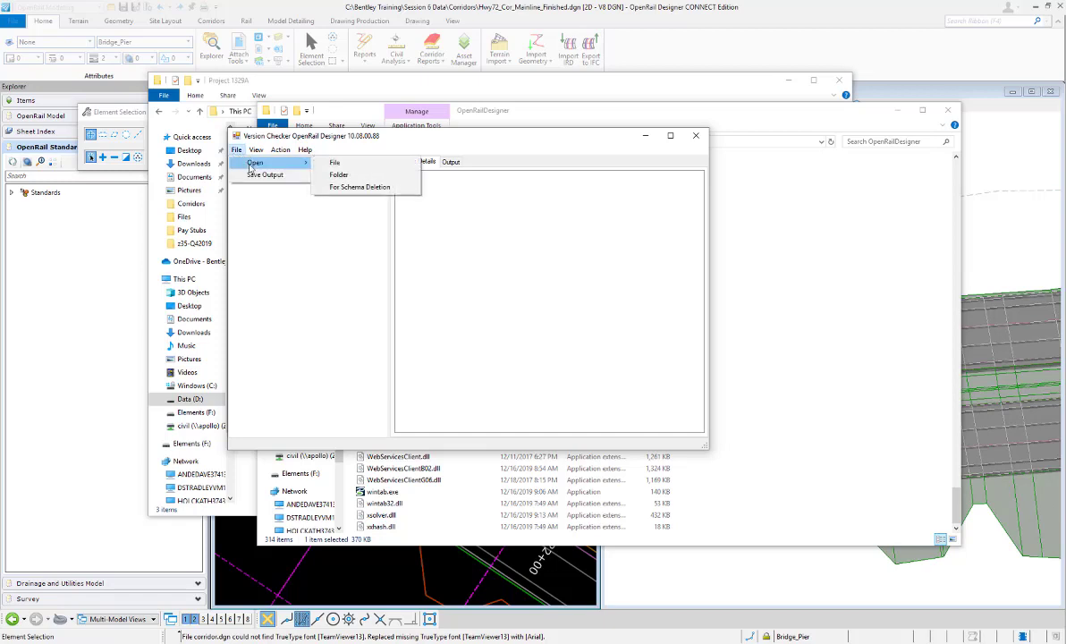
pyautogui.click(340, 177)
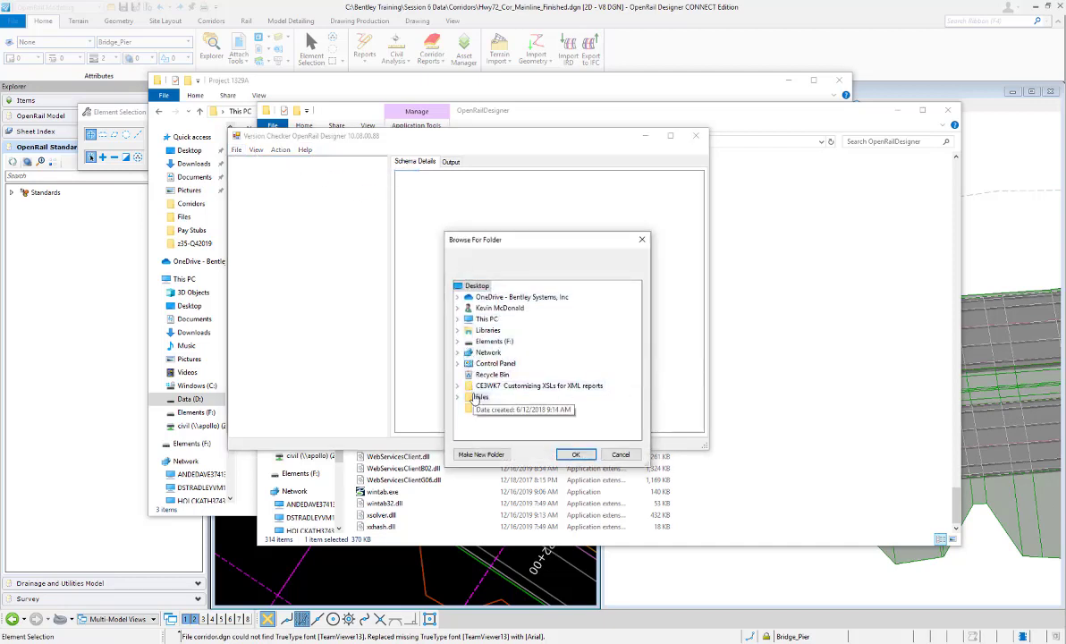
pyautogui.click(457, 320)
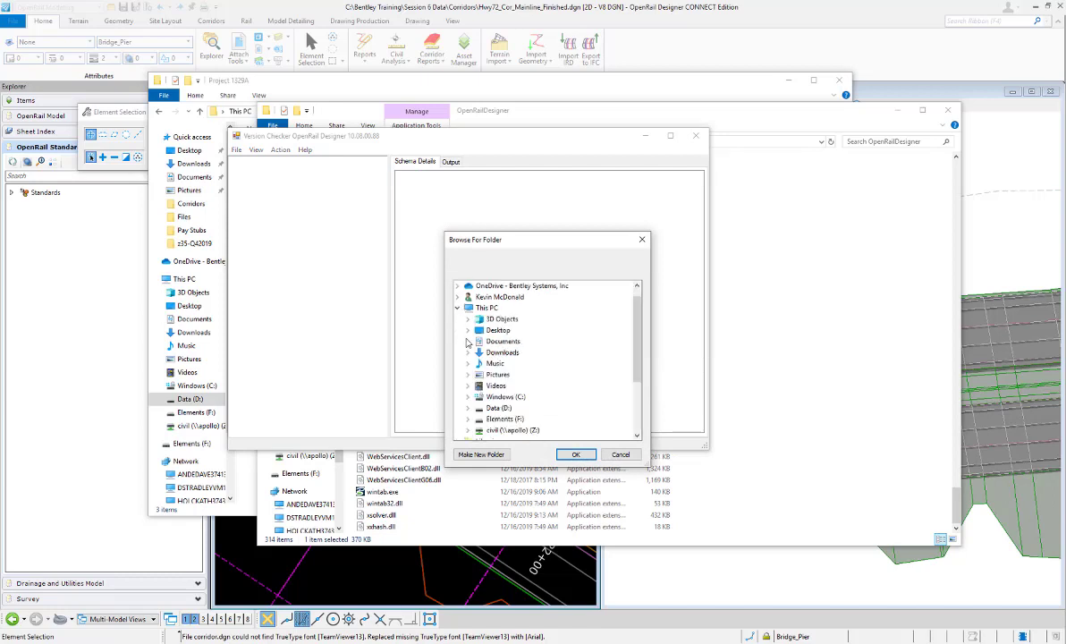
pyautogui.click(466, 408)
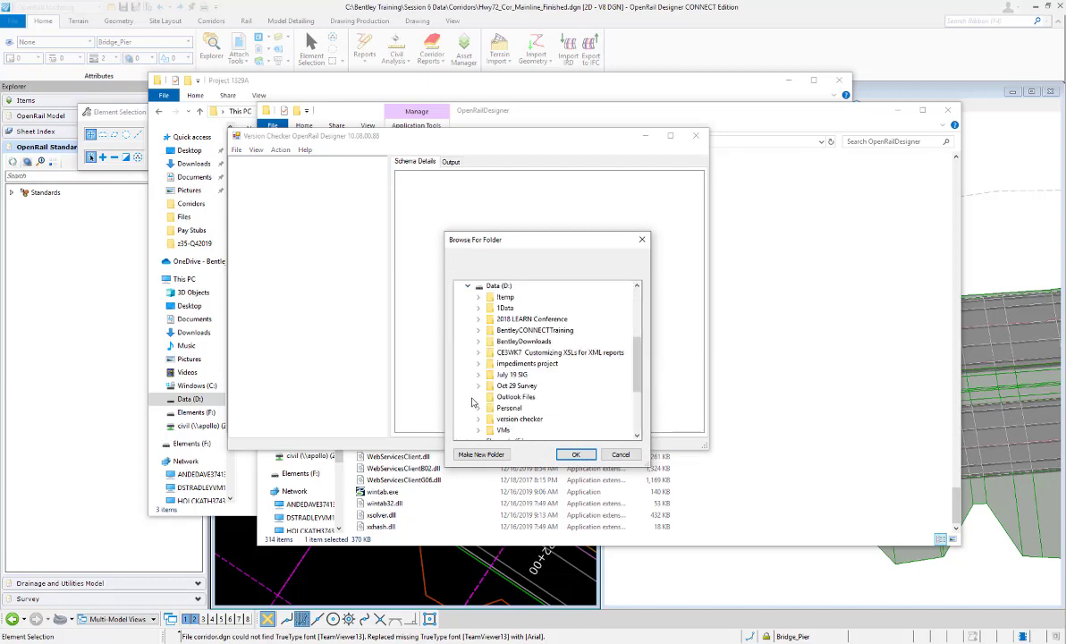
pyautogui.click(480, 308)
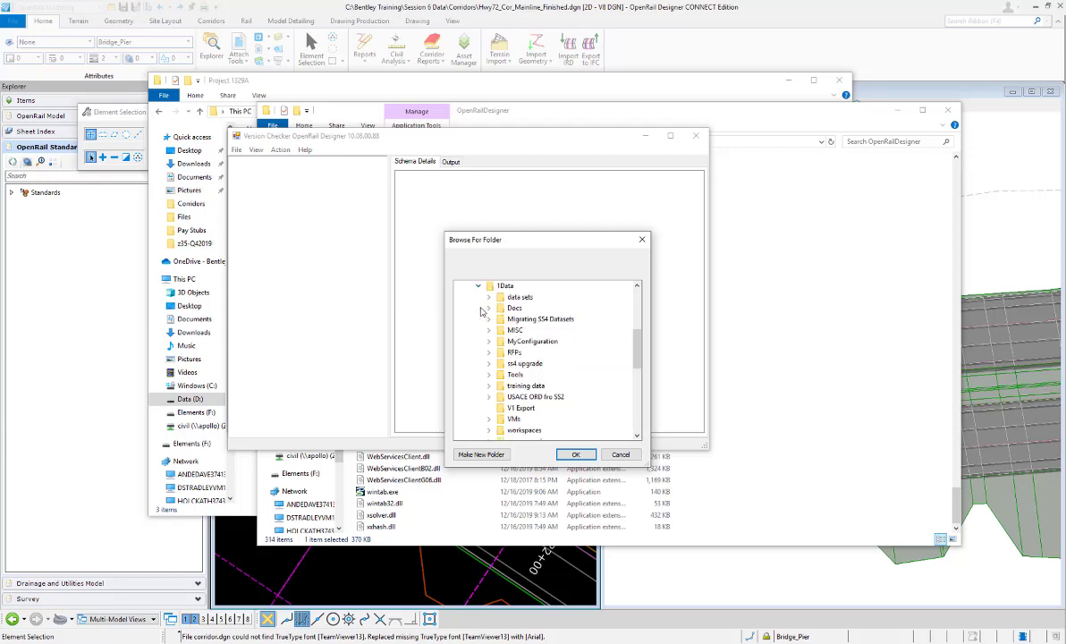
pyautogui.click(488, 363)
pyautogui.click(537, 375)
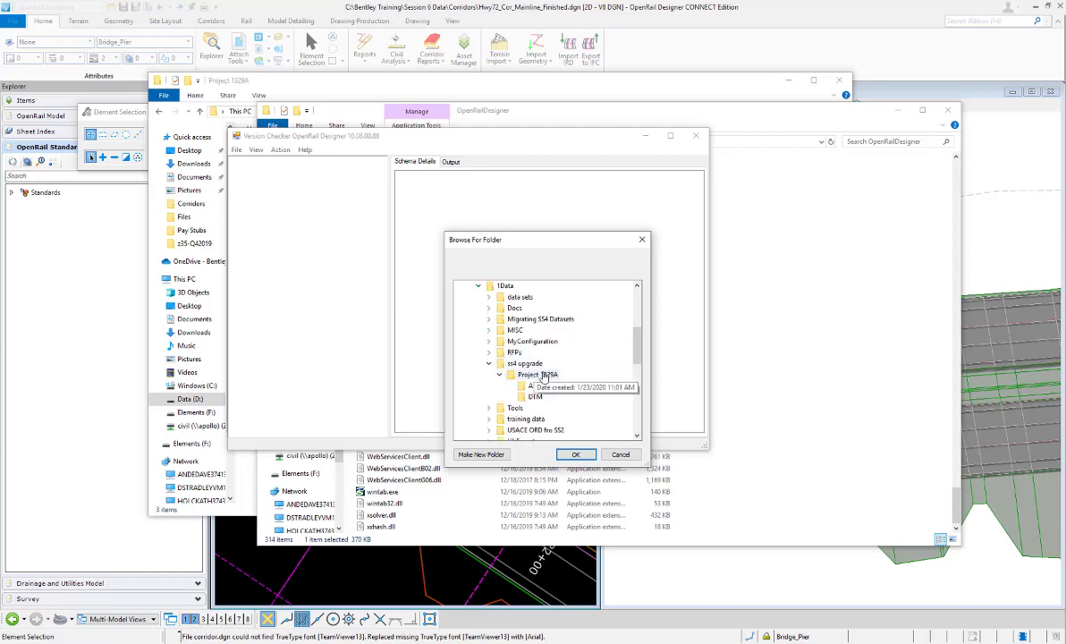
pyautogui.click(576, 453)
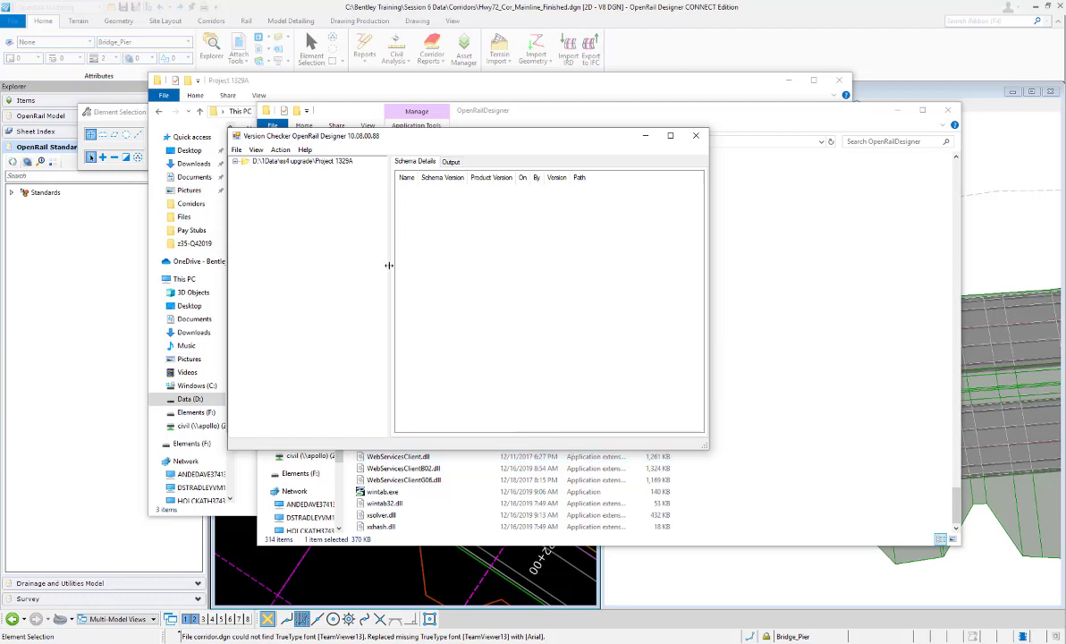
# Expand corridor.dgn's attachments and review the 03.01.00 schema of corridor, DTM, SEP and geometry files
pyautogui.doubleClick(244, 163)
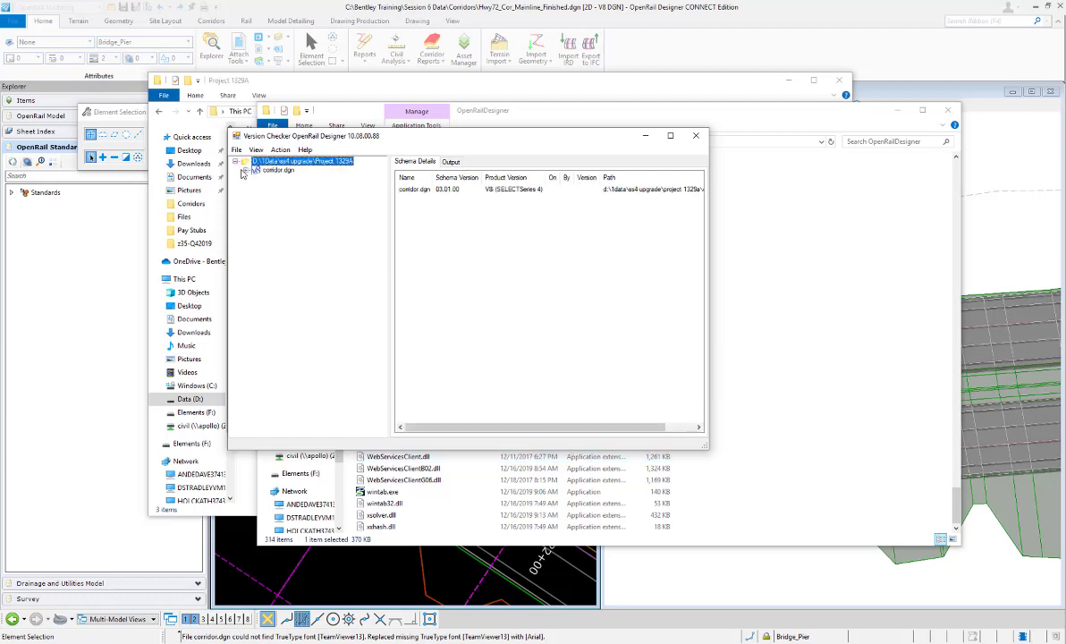
pyautogui.doubleClick(249, 170)
pyautogui.doubleClick(276, 180)
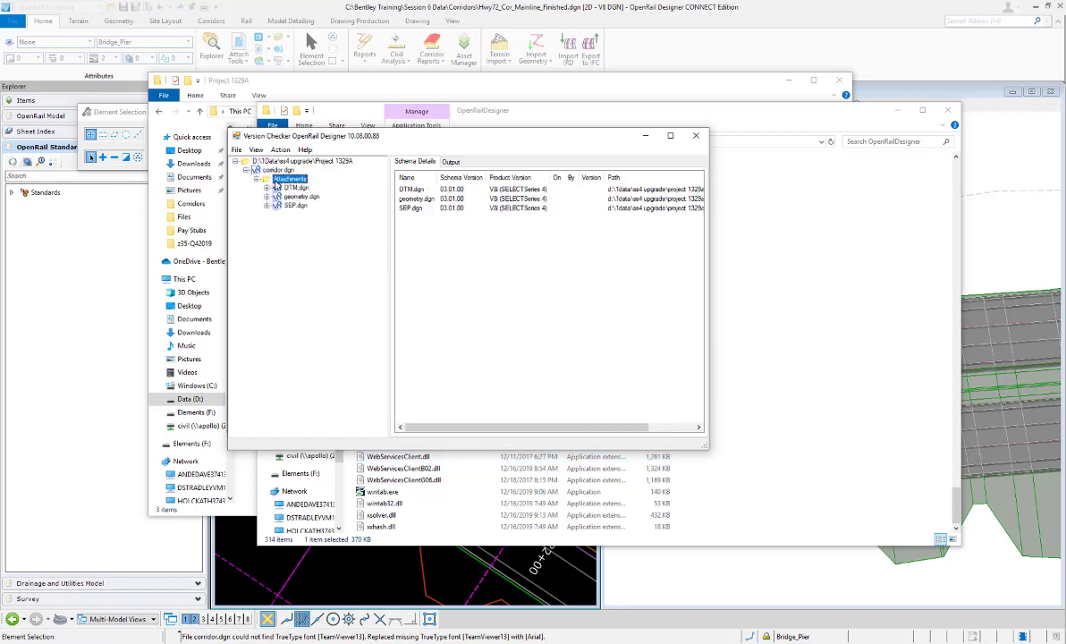
pyautogui.click(268, 169)
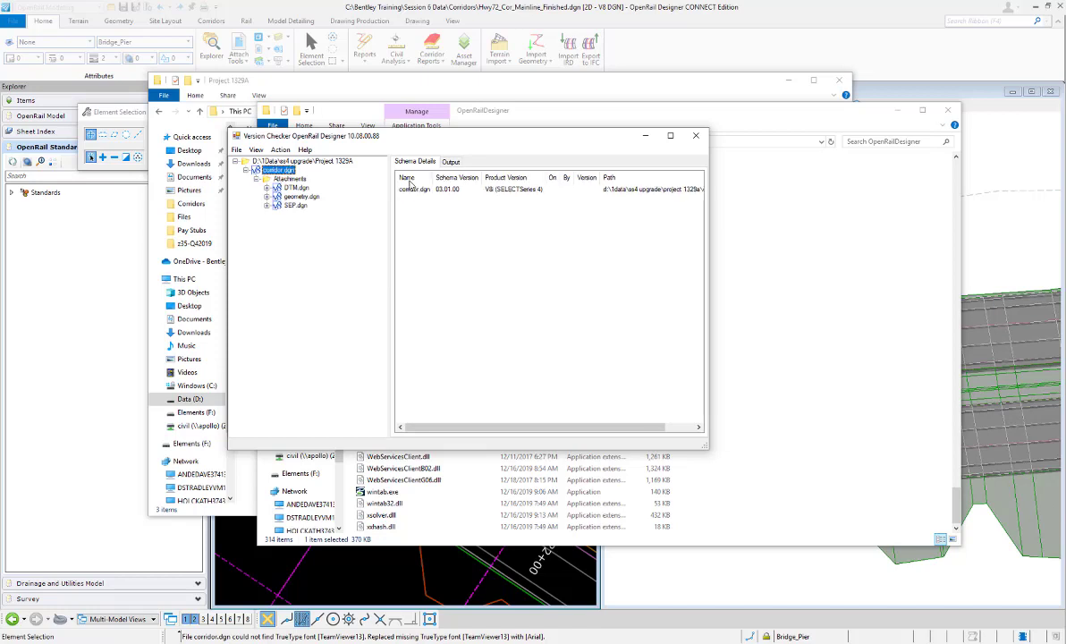
pyautogui.click(300, 189)
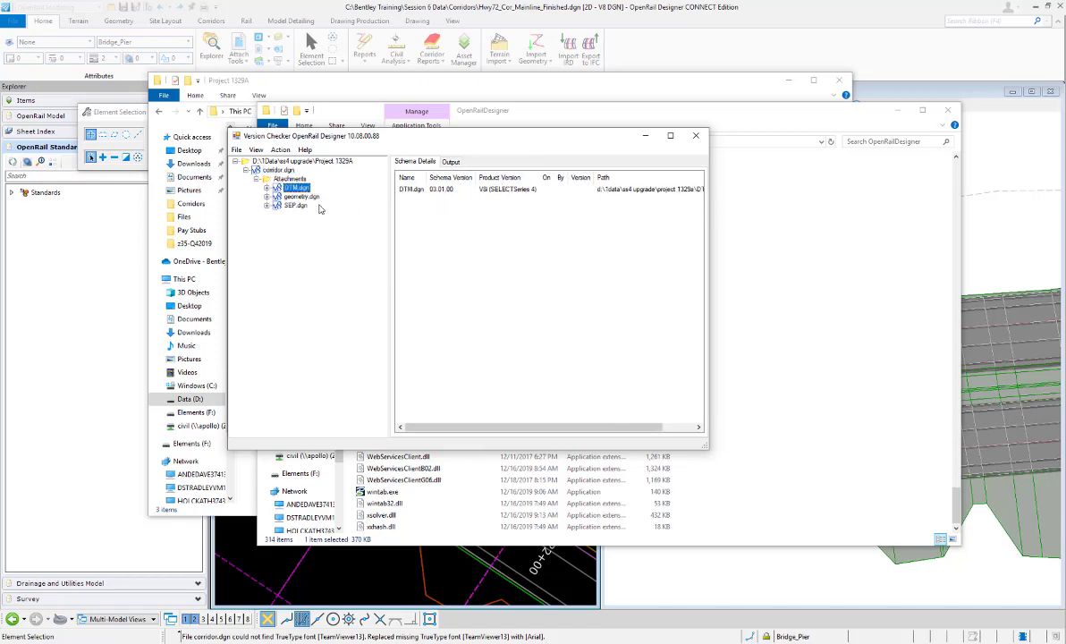
pyautogui.click(266, 206)
pyautogui.click(312, 215)
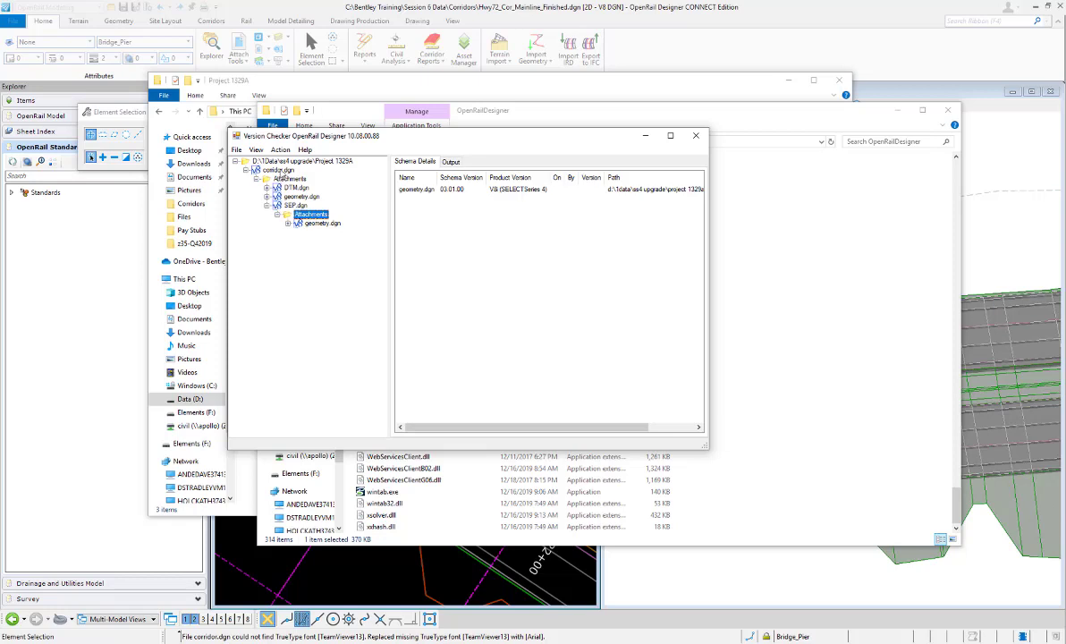
# Create Upgrade Group 1 and upgrade all its files until the output reads Upgrade Complete
pyautogui.click(256, 149)
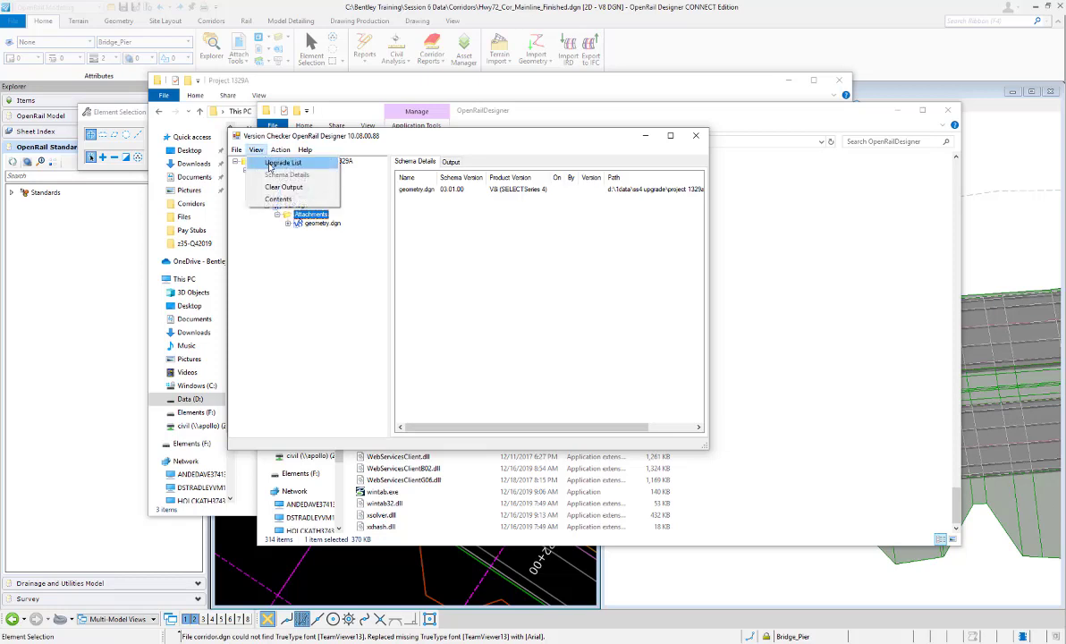
pyautogui.click(271, 163)
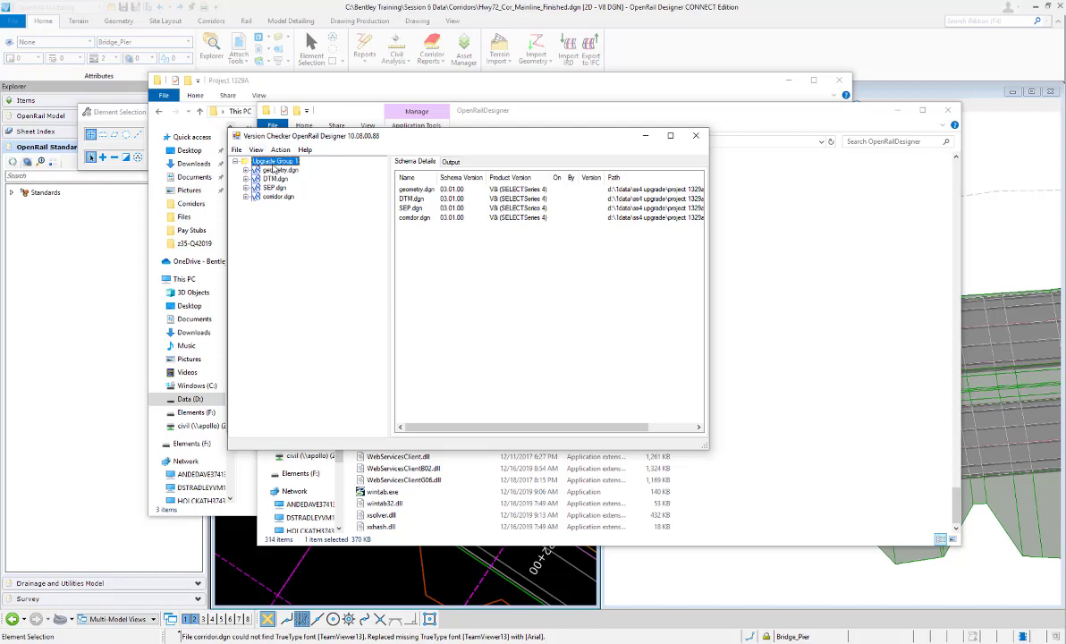
pyautogui.click(280, 149)
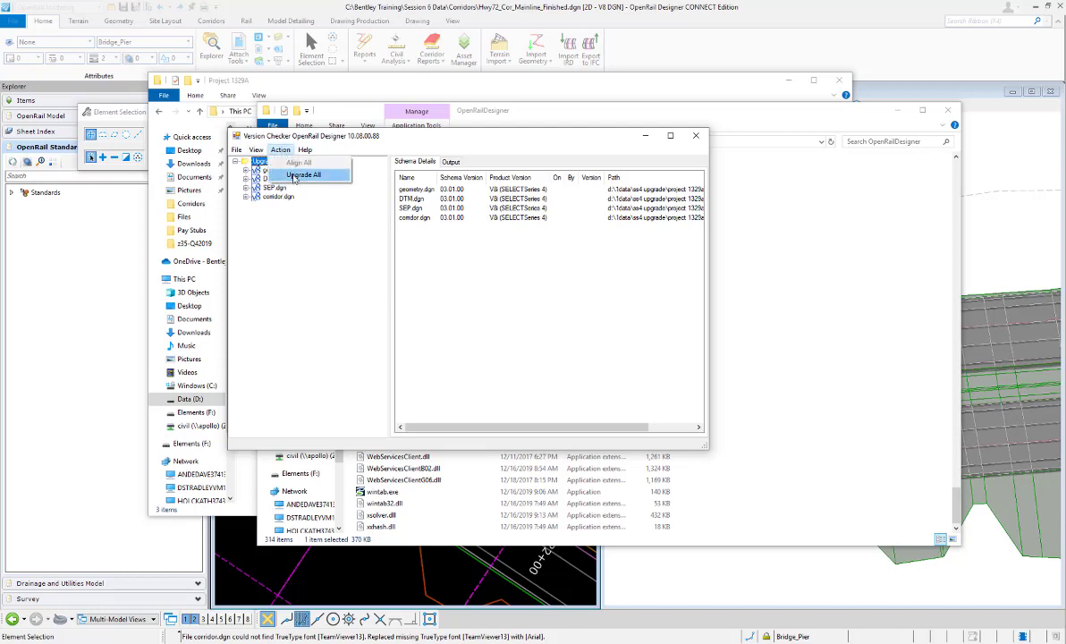
pyautogui.click(294, 177)
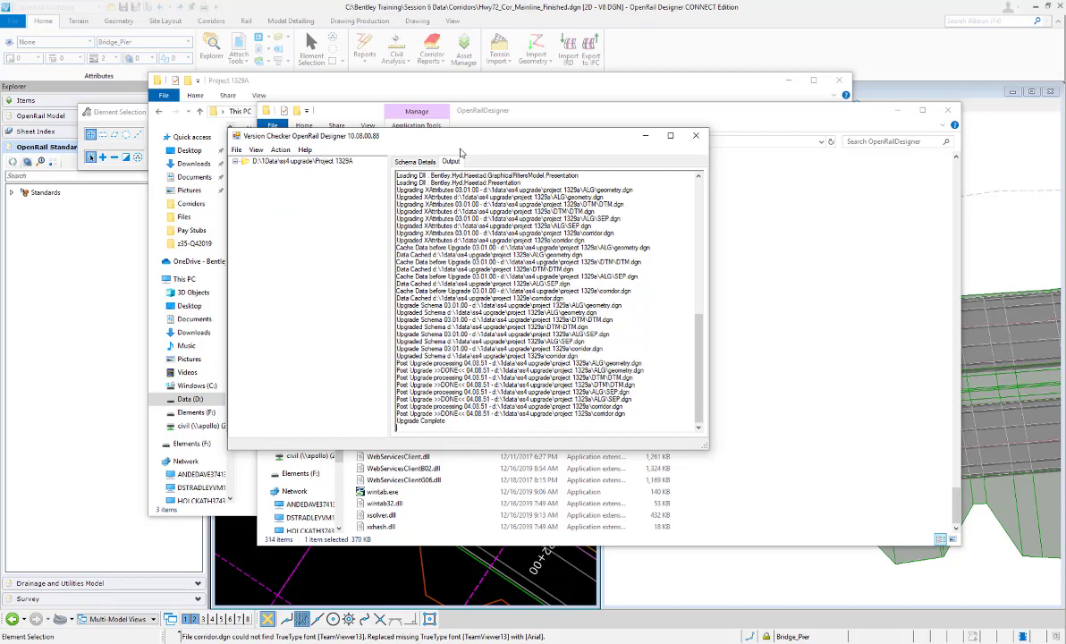
pyautogui.click(324, 81)
# Check the new 382 KB Project 1329A.zip in ss4 upgrade, then reopen Project 1329A
pyautogui.click(348, 111)
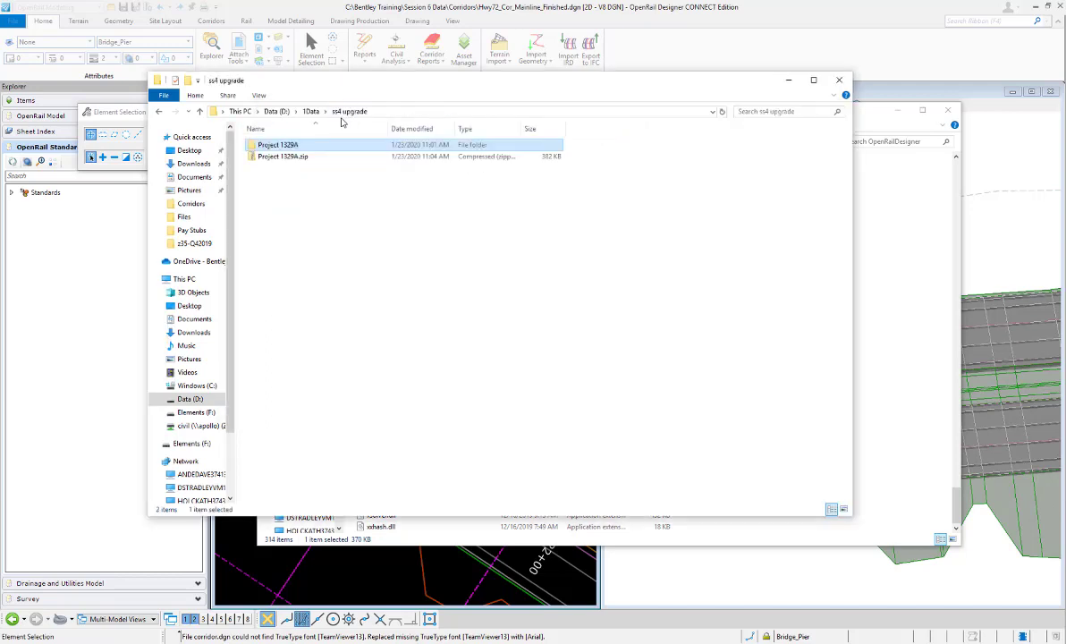
pyautogui.doubleClick(284, 149)
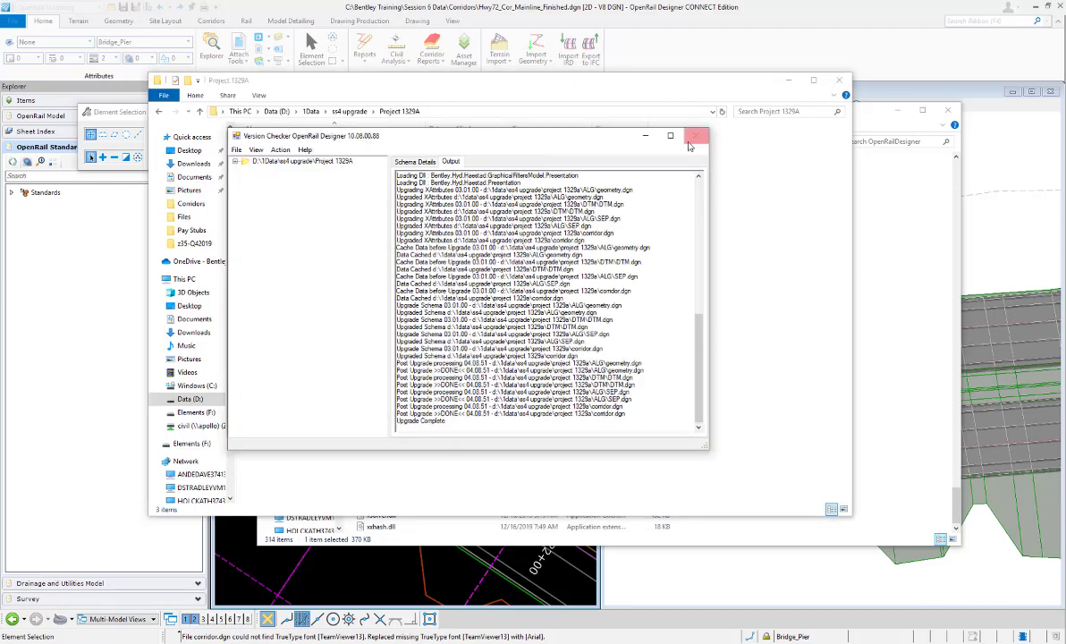
# Return to OpenRail Designer and decline opening the file read-only
pyautogui.click(695, 137)
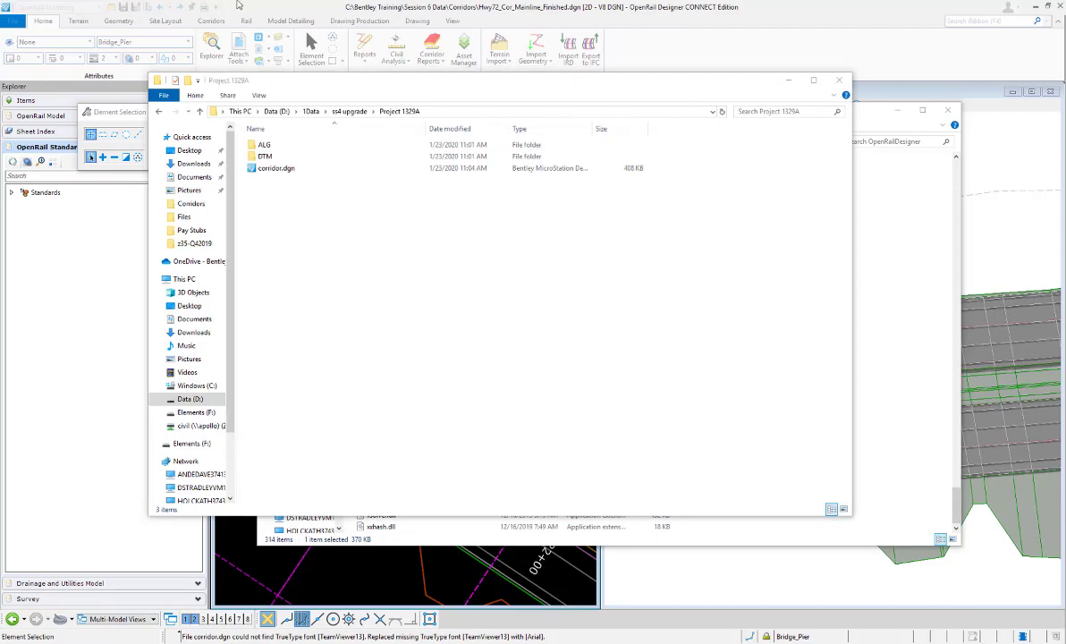
pyautogui.click(274, 12)
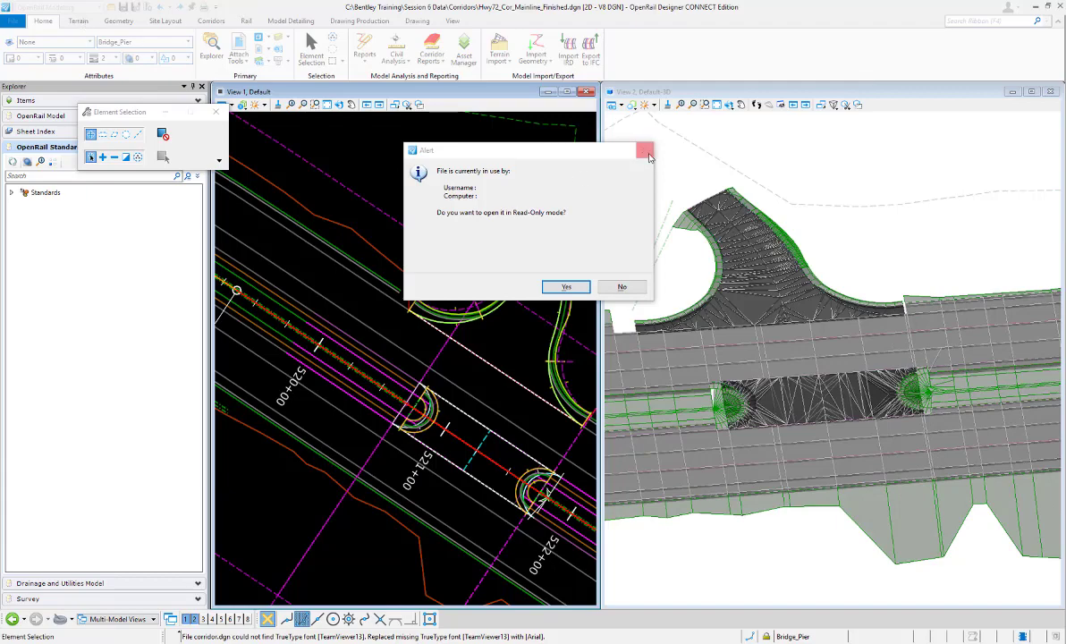
pyautogui.press('Return')
# Open corridor.dgn from D:\1Data\ss4 upgrade\Project 1329A
pyautogui.click(13, 20)
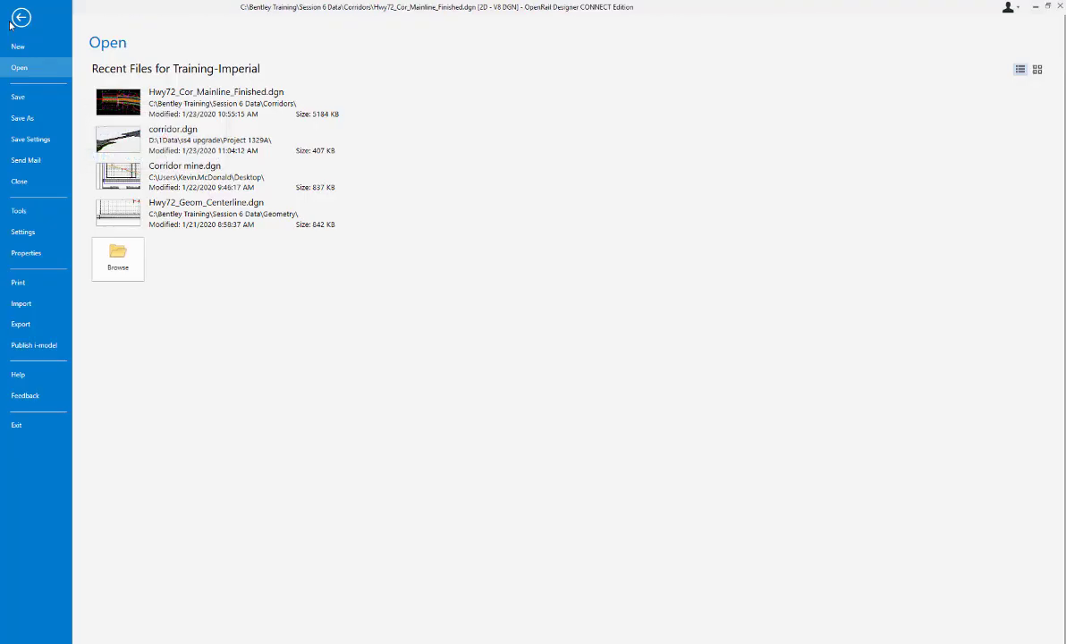
pyautogui.click(115, 229)
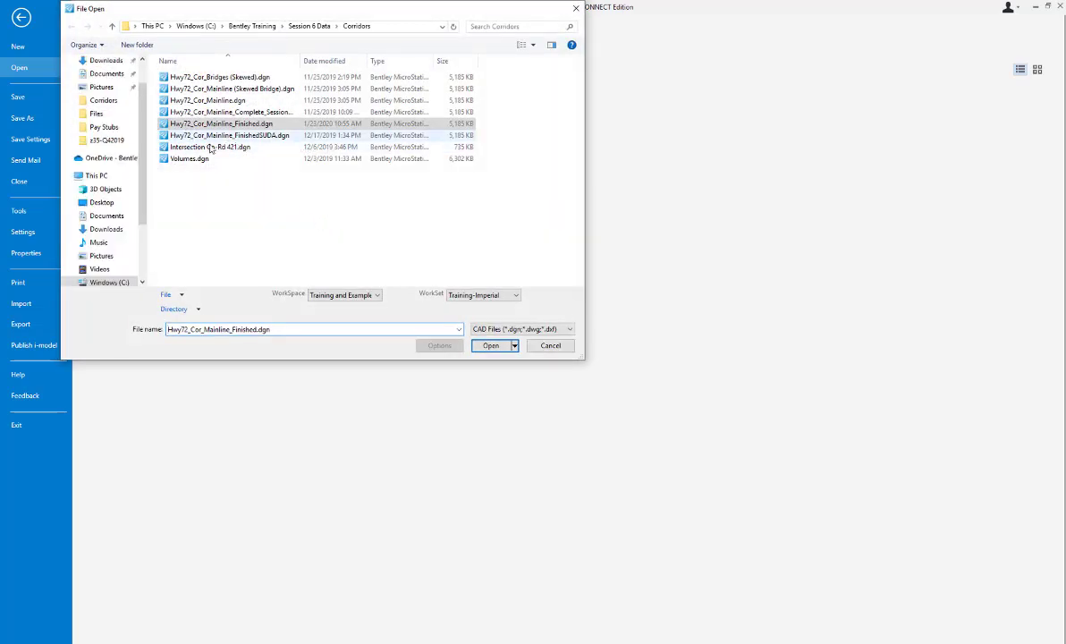
pyautogui.scroll(-1, 115, 237)
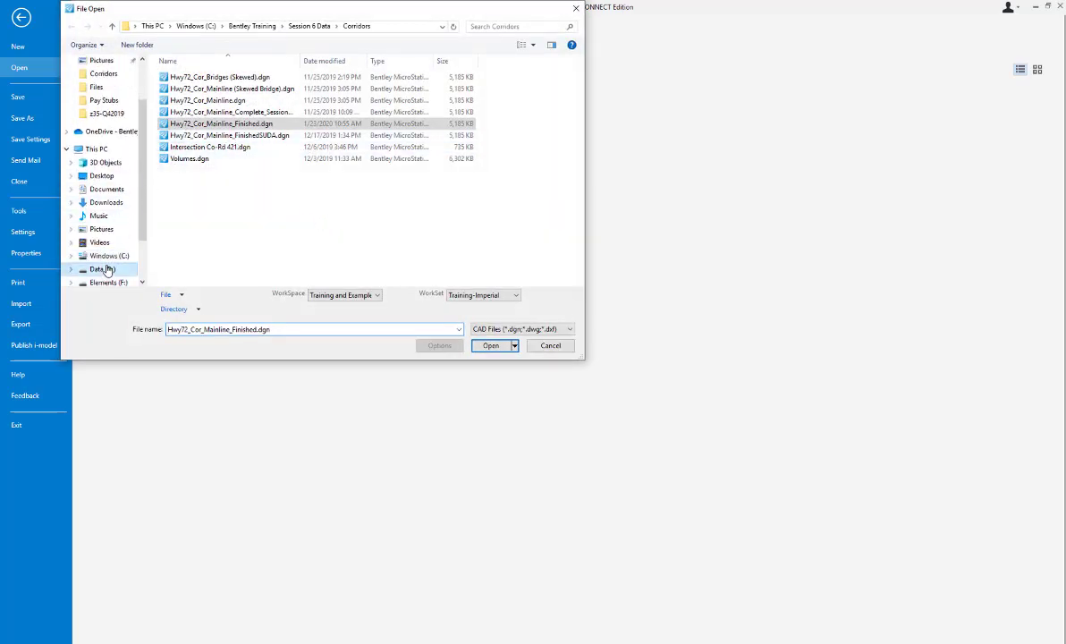
pyautogui.click(109, 269)
pyautogui.doubleClick(178, 89)
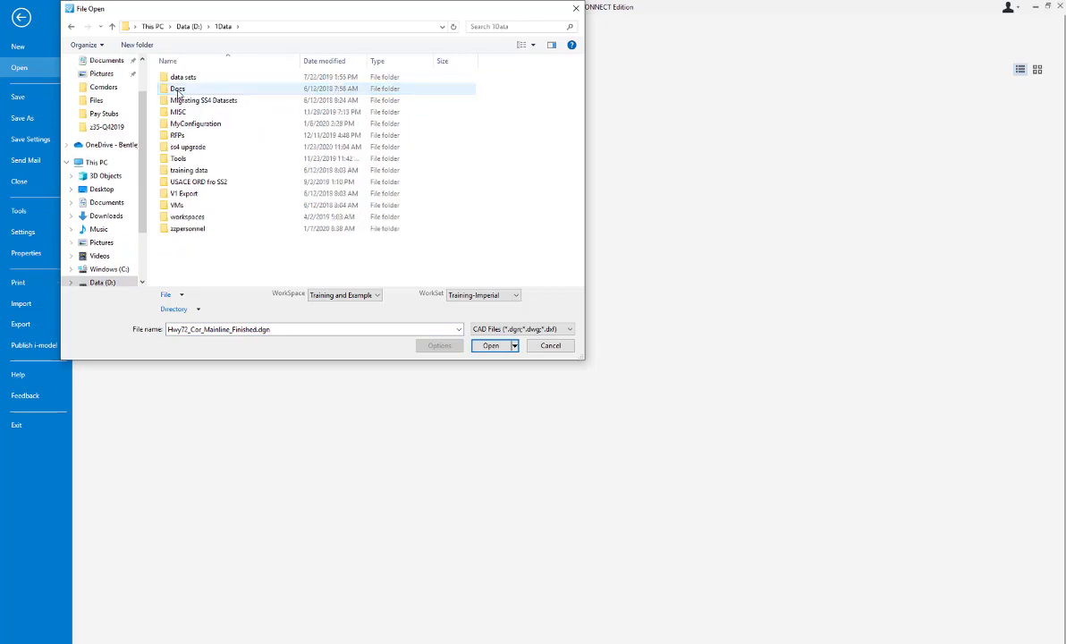
pyautogui.doubleClick(184, 144)
pyautogui.doubleClick(183, 79)
pyautogui.click(183, 100)
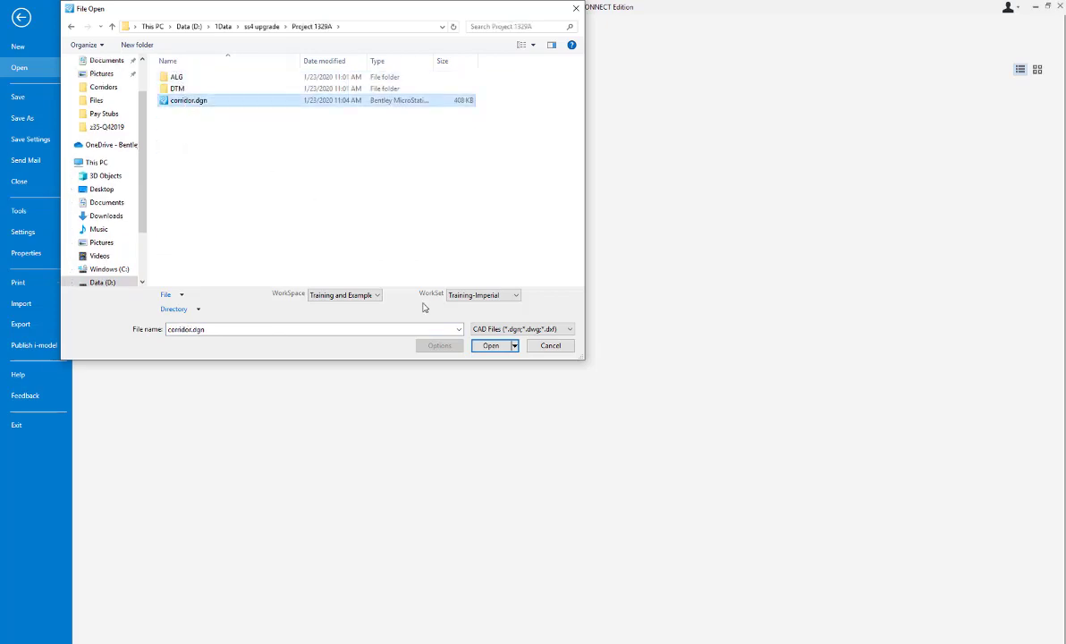
pyautogui.click(491, 345)
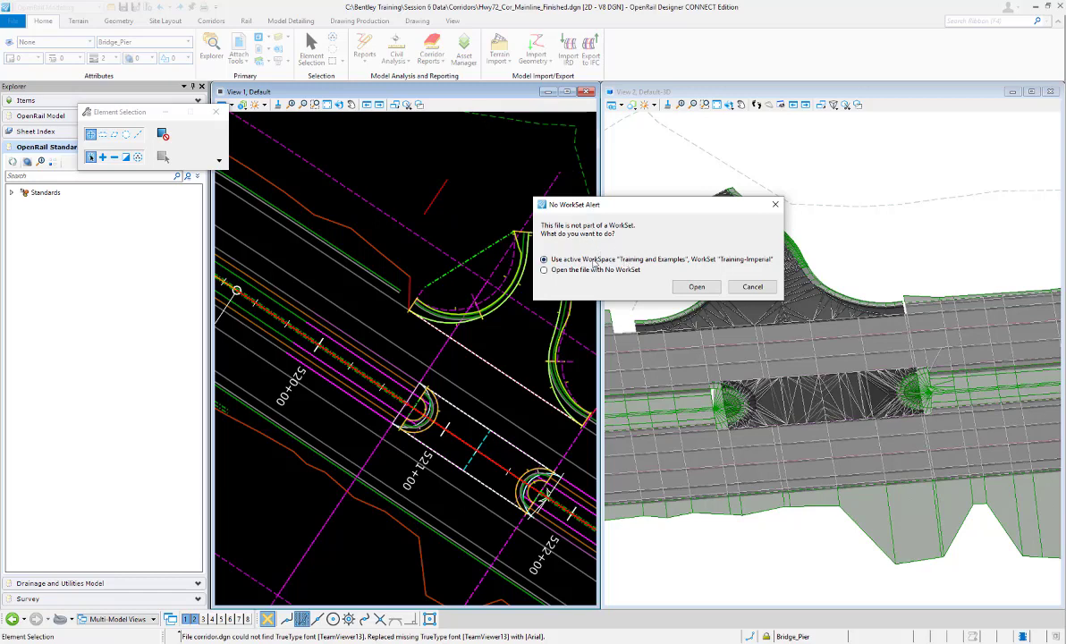
# Open corridor.dgn with the active WorkSet, zoom in on Corridor 1 in View 1, and expand Standards
pyautogui.click(697, 288)
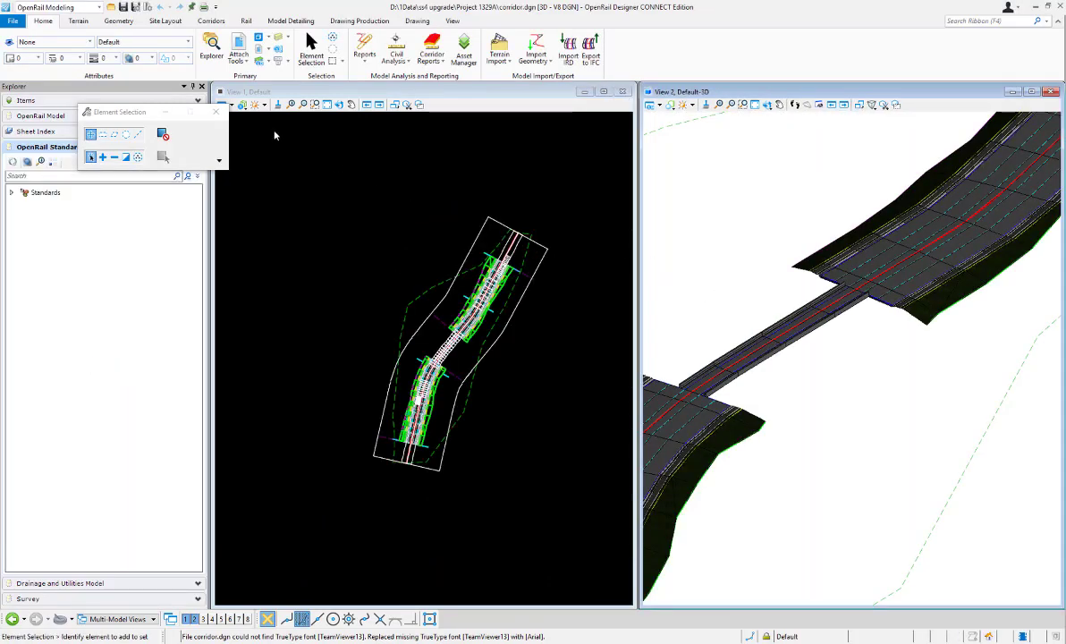
pyautogui.click(436, 285)
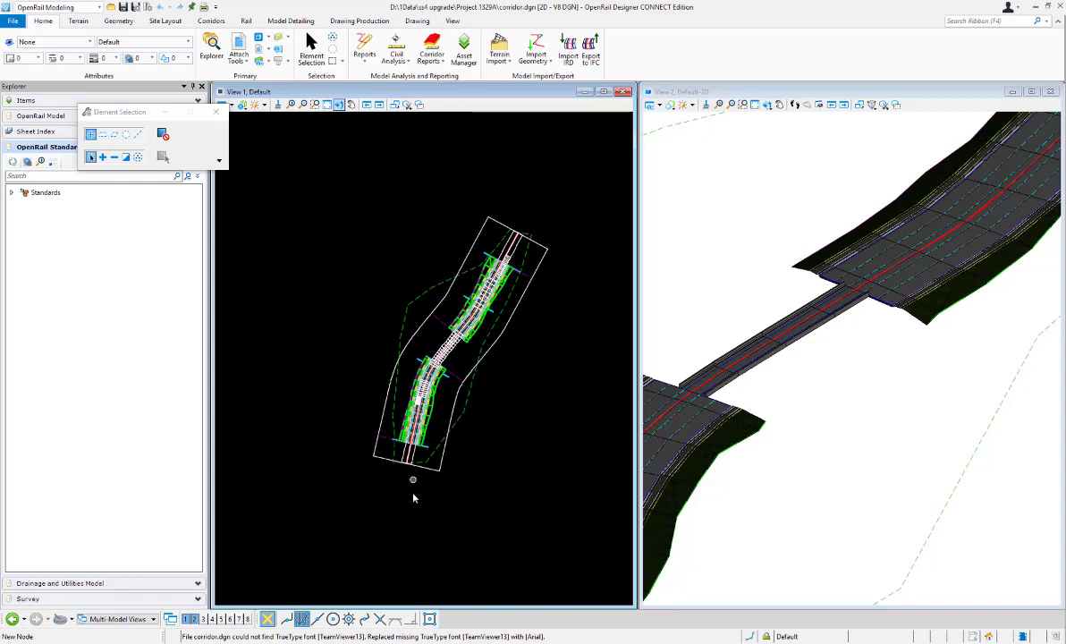
pyautogui.scroll(5, 410, 465)
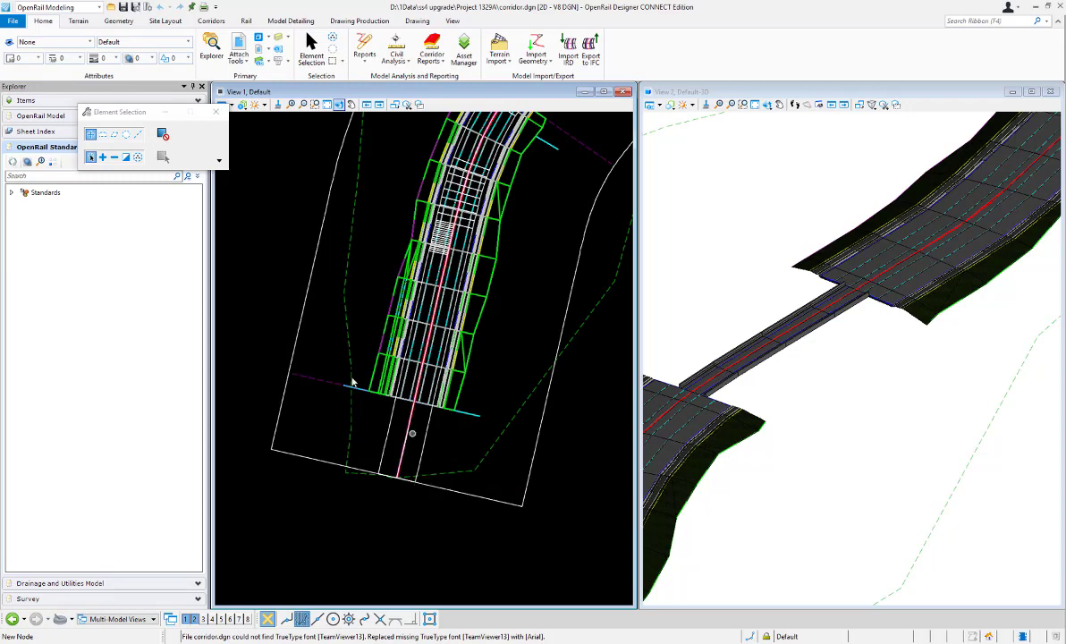
pyautogui.click(13, 193)
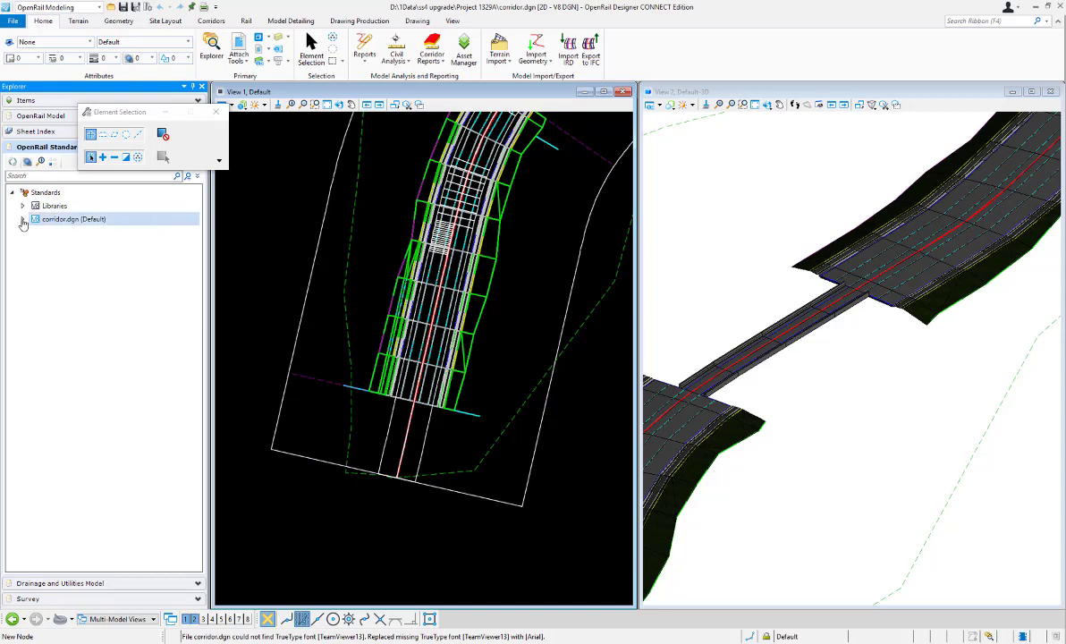
# Browse corridor.dgn's Corridor, Linear and Grading feature definitions, then select and deselect the corridor in View 1
pyautogui.click(22, 220)
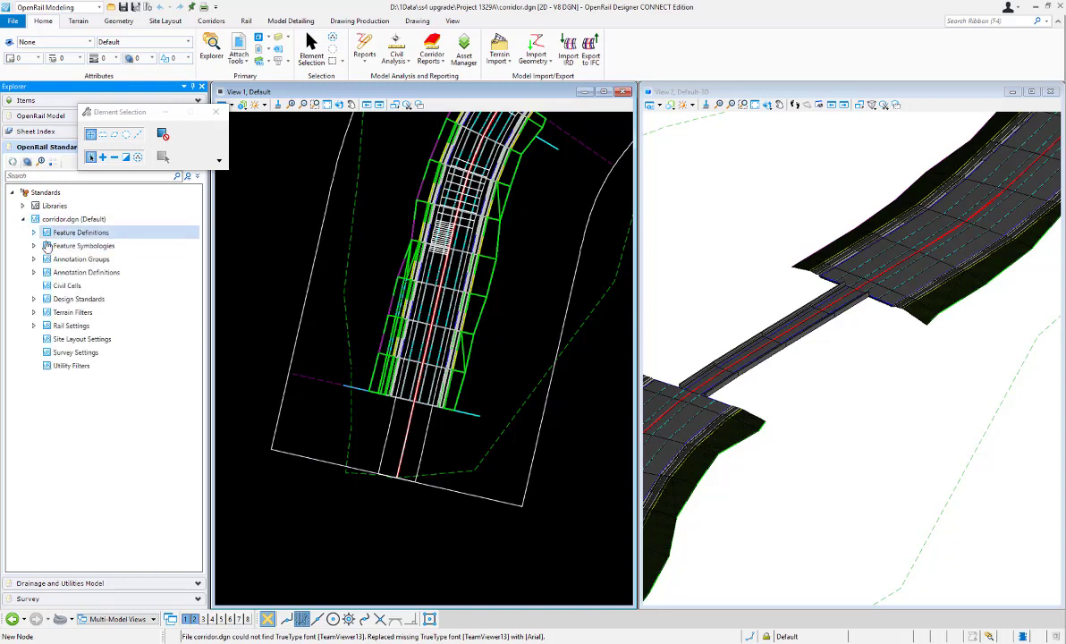
pyautogui.click(34, 233)
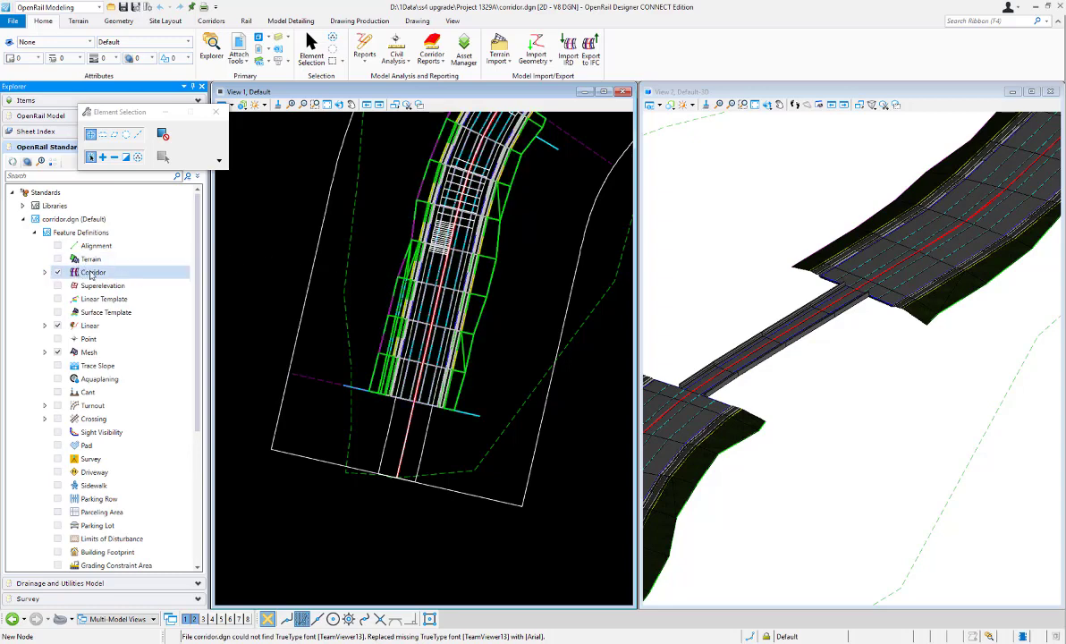
pyautogui.click(45, 271)
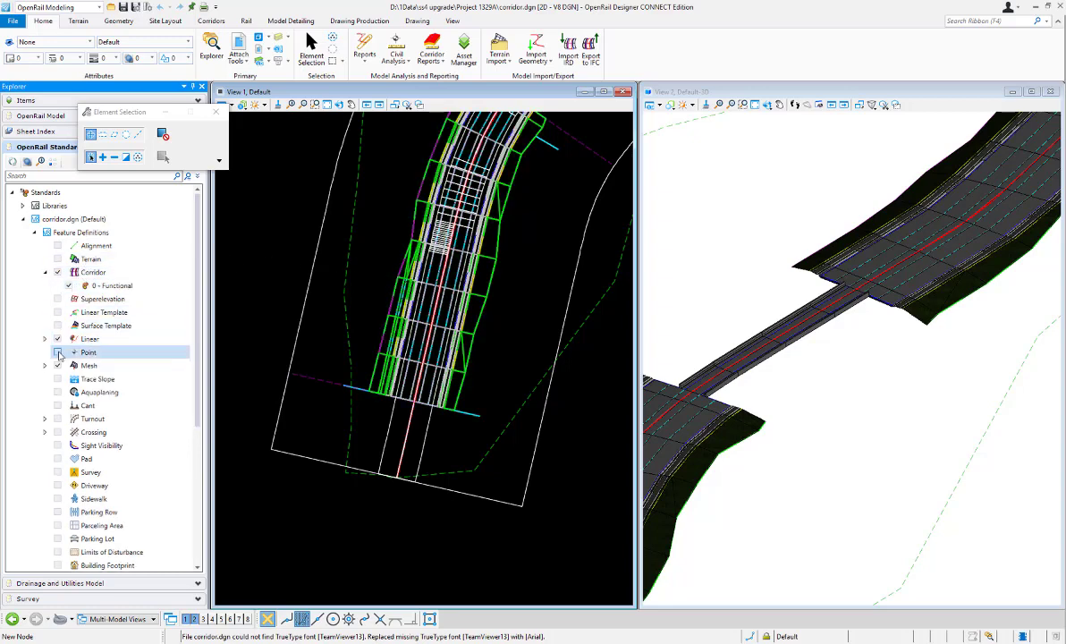
pyautogui.click(44, 338)
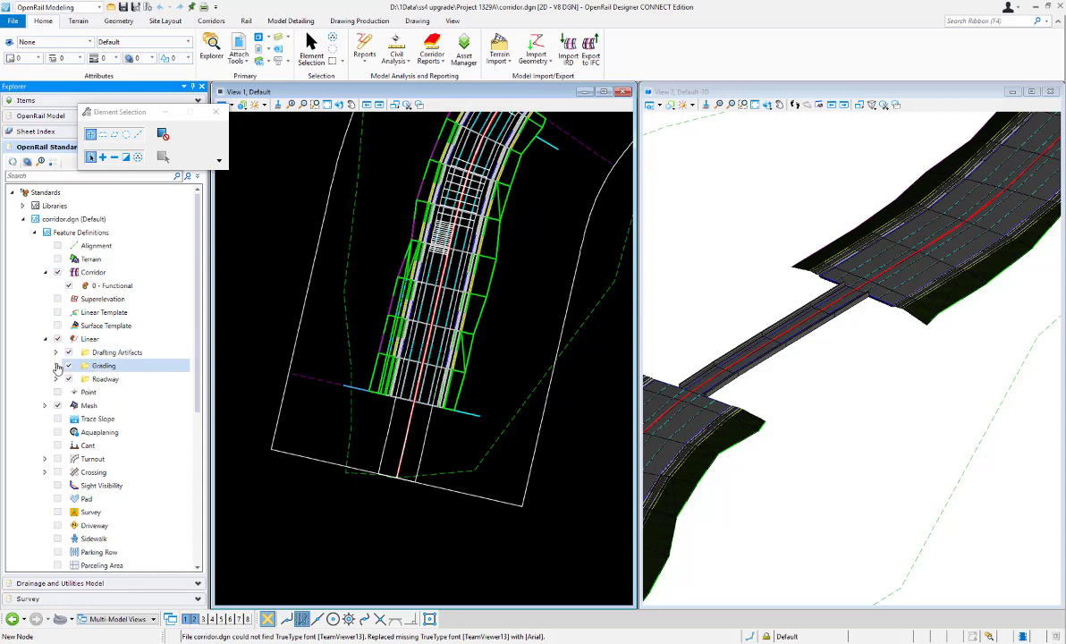
pyautogui.click(55, 366)
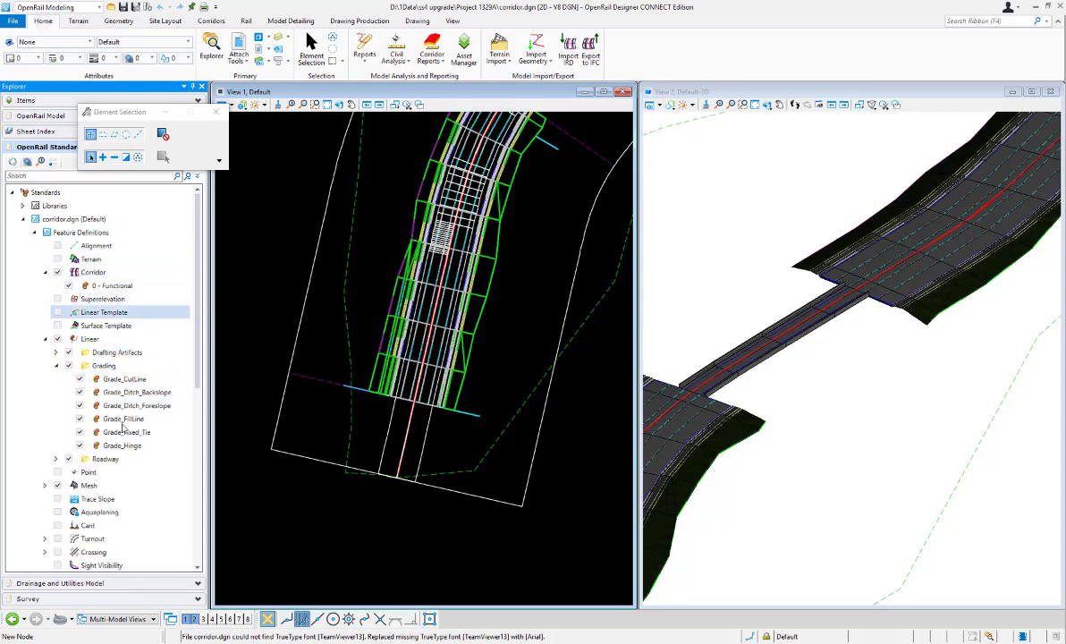
pyautogui.scroll(-2, 132, 356)
pyautogui.scroll(2, 132, 356)
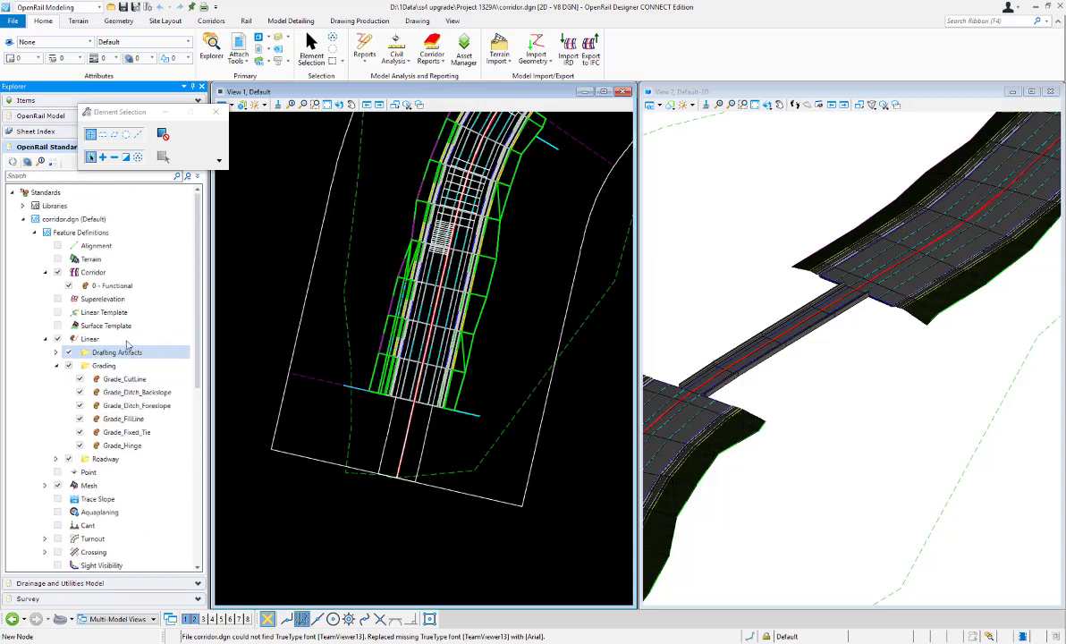
pyautogui.click(34, 234)
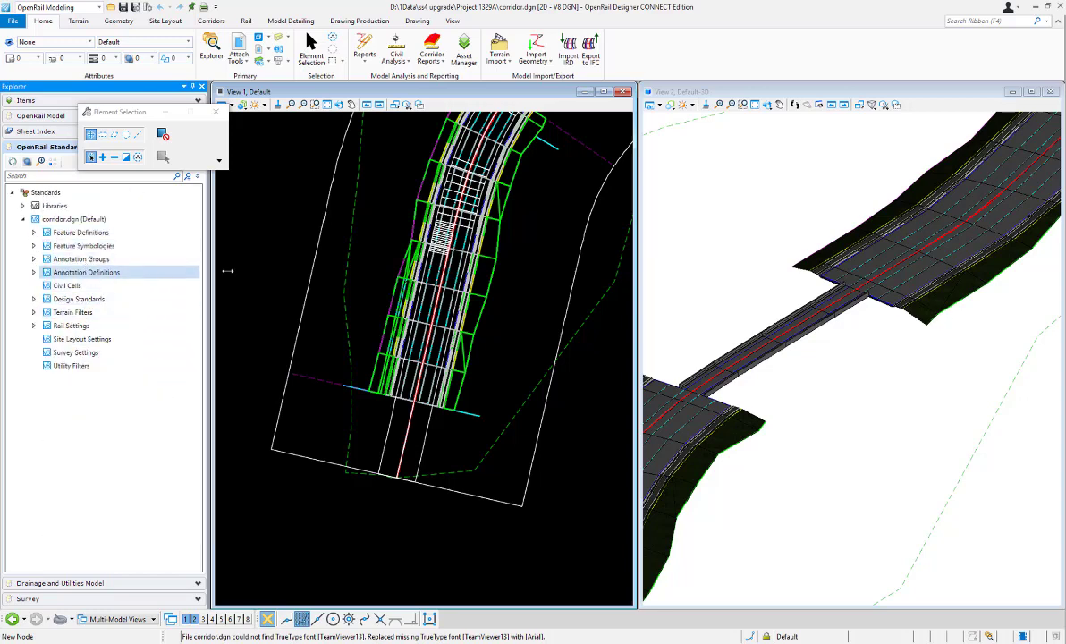
pyautogui.click(460, 273)
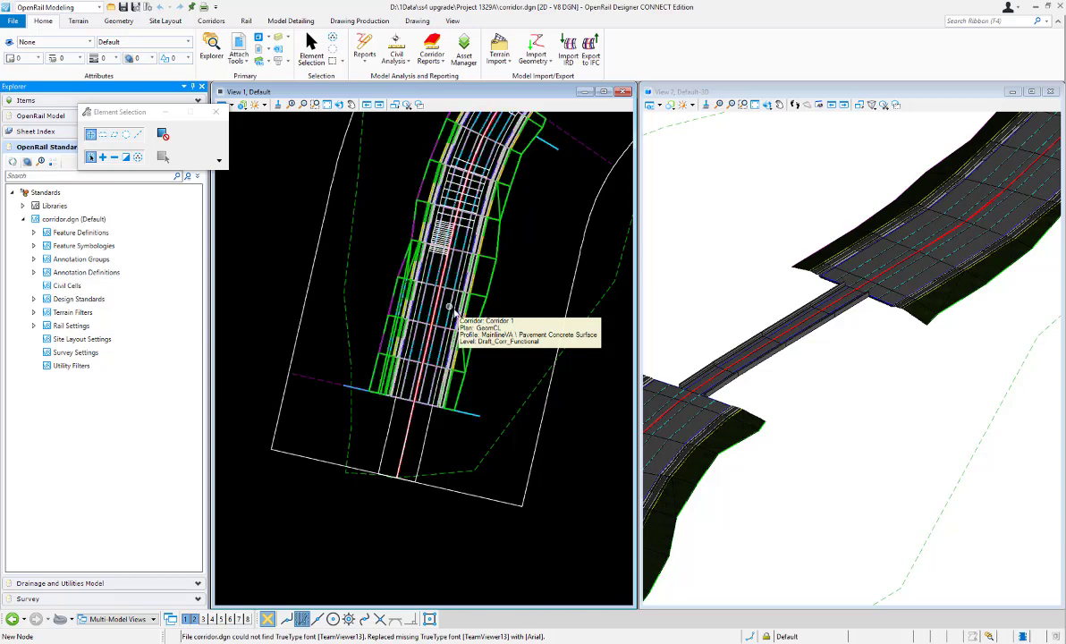
pyautogui.click(507, 342)
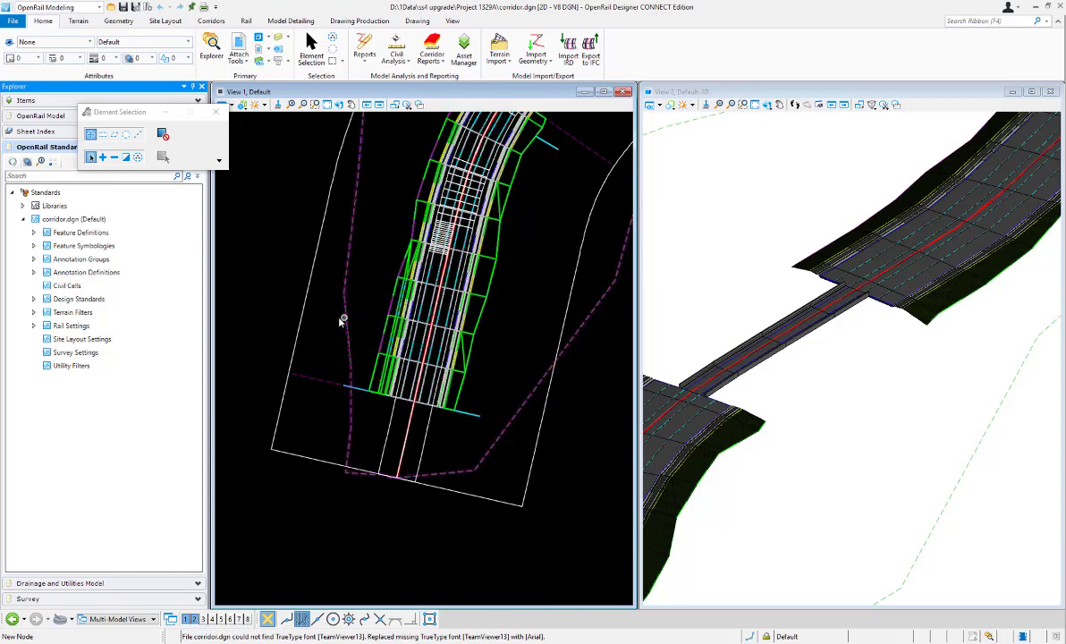